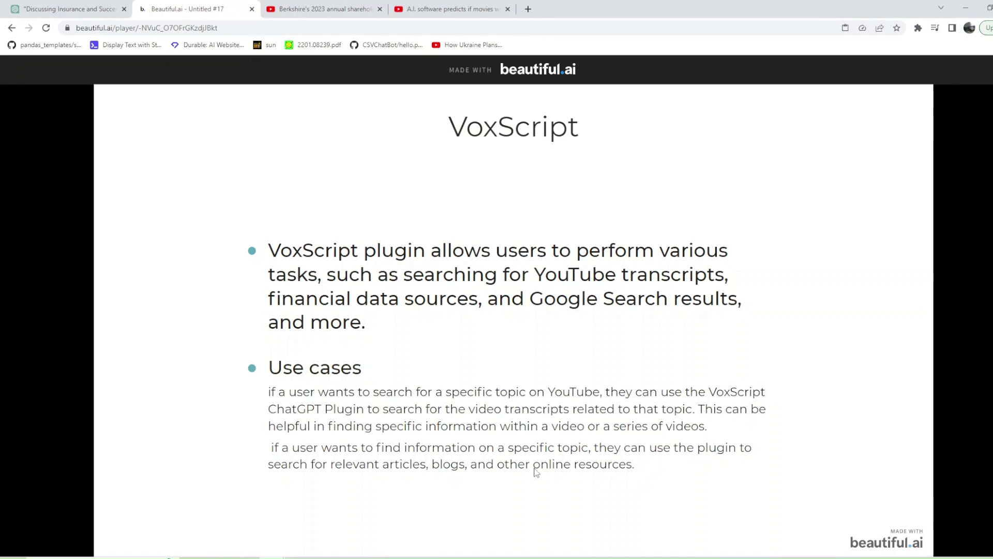
Advance the Beautiful.ai slides to 'How to Install VoxScript ChatGPT Plugin'
key(Right)
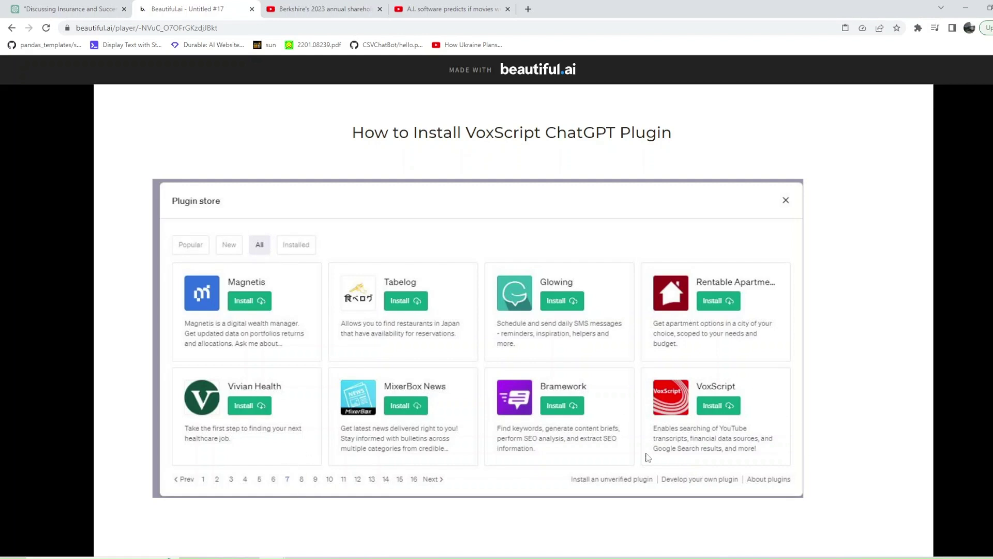
click(688, 400)
key(Left)
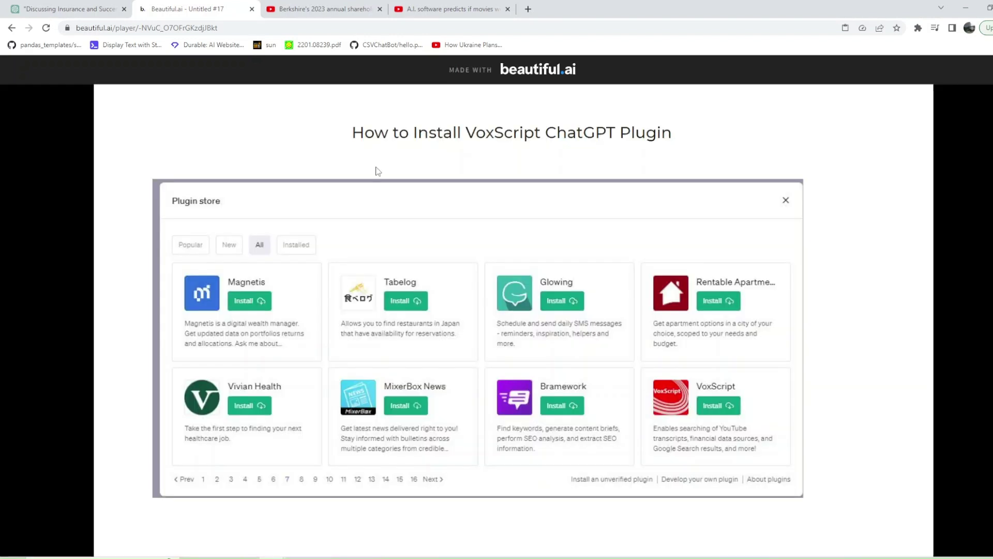
Grab the A.I. box-office video's ID qsUkqSyd8Yc from YouTube and return to ChatGPT
click(72, 5)
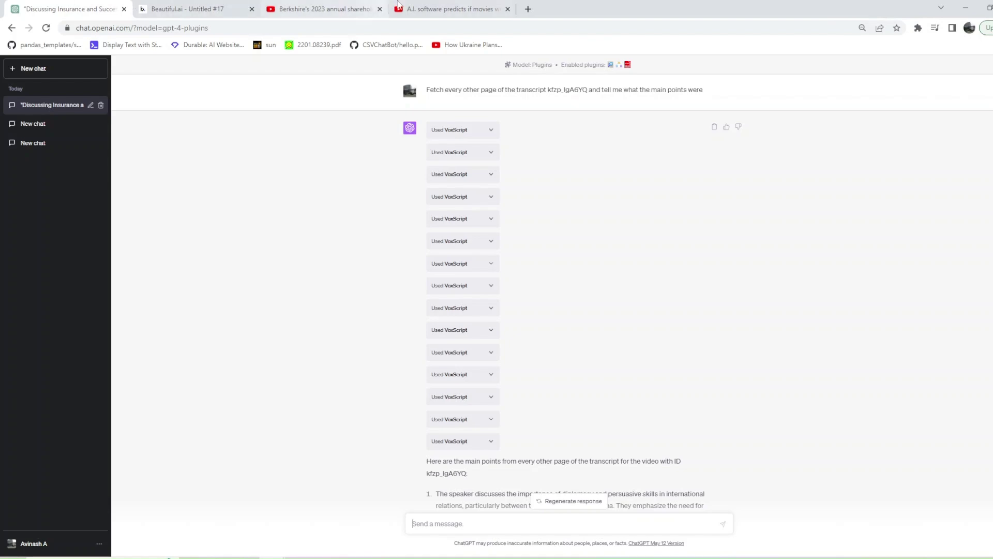
click(468, 5)
click(554, 340)
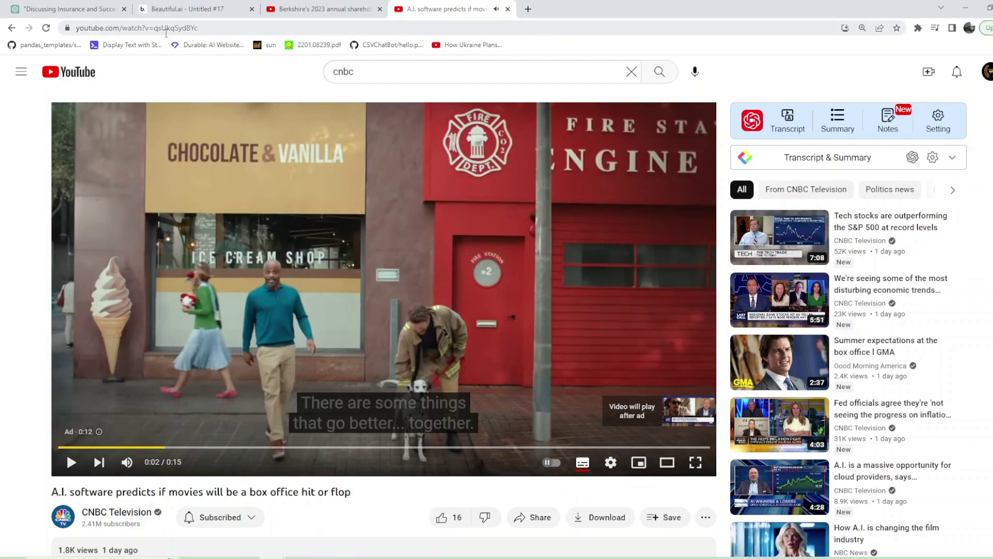
double_click(155, 31)
key(ctrl+c)
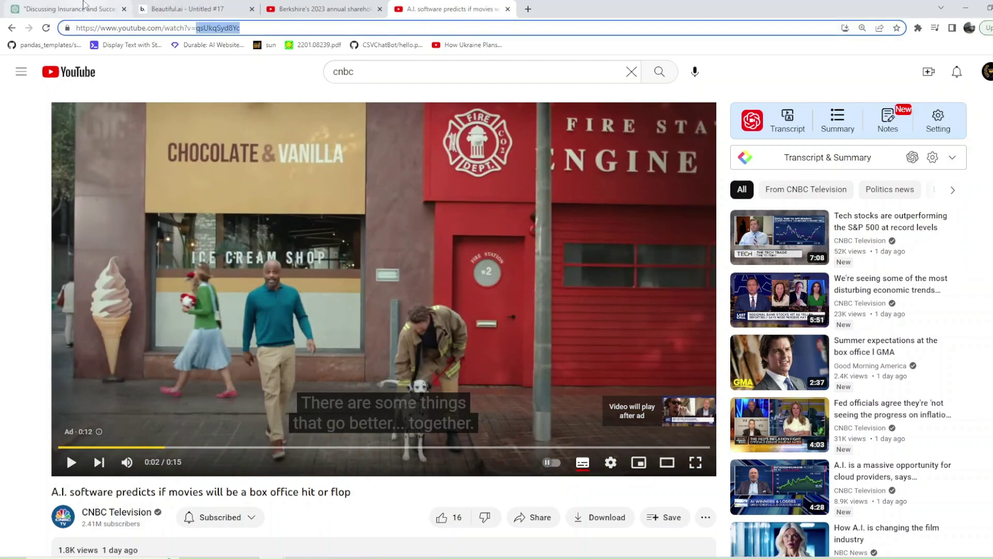
click(81, 5)
scroll(426, 243, down, 6)
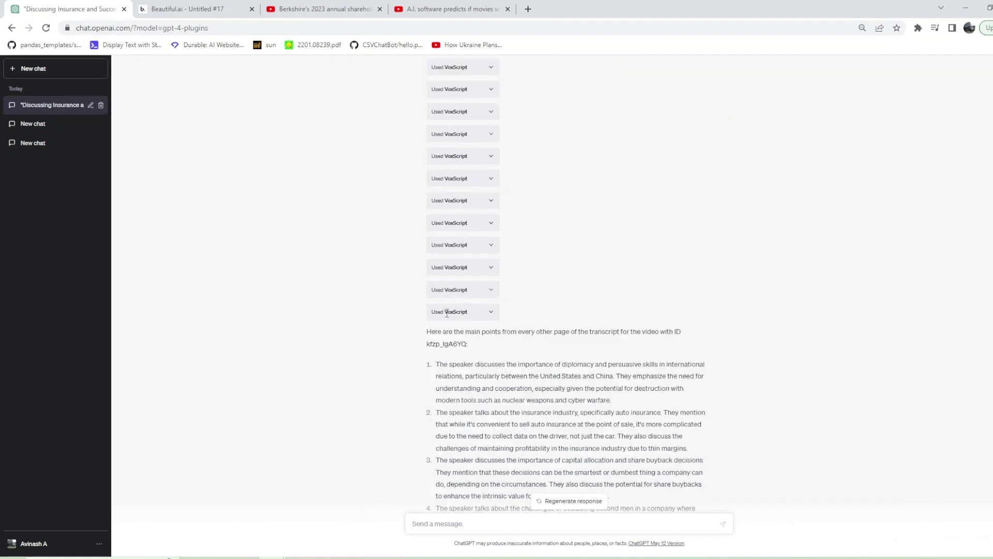
Send 'fetch transcript qsUkqSyd8Yc and summarize the video', fixing the misspelled 'transcript' first
key(ctrl+v)
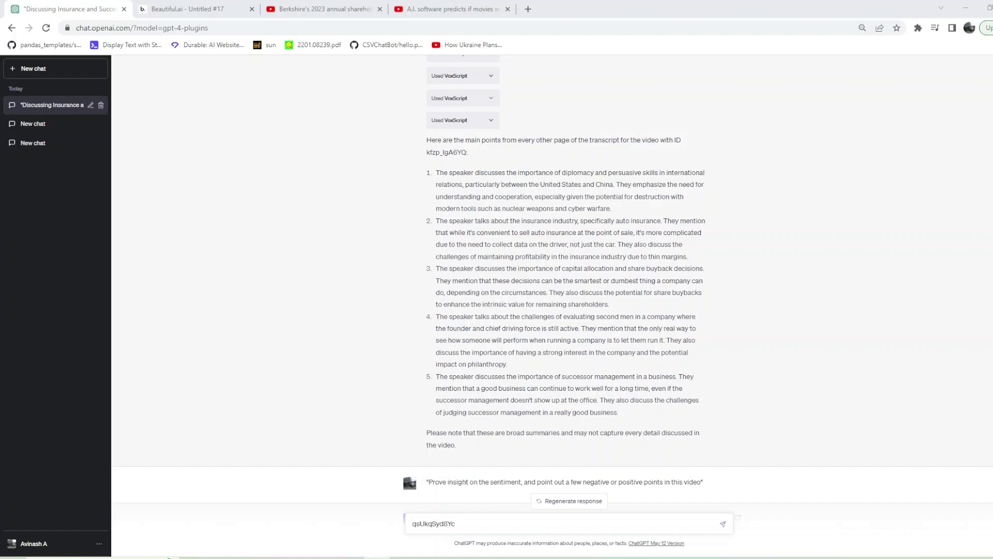
click(425, 524)
text(fetch tr)
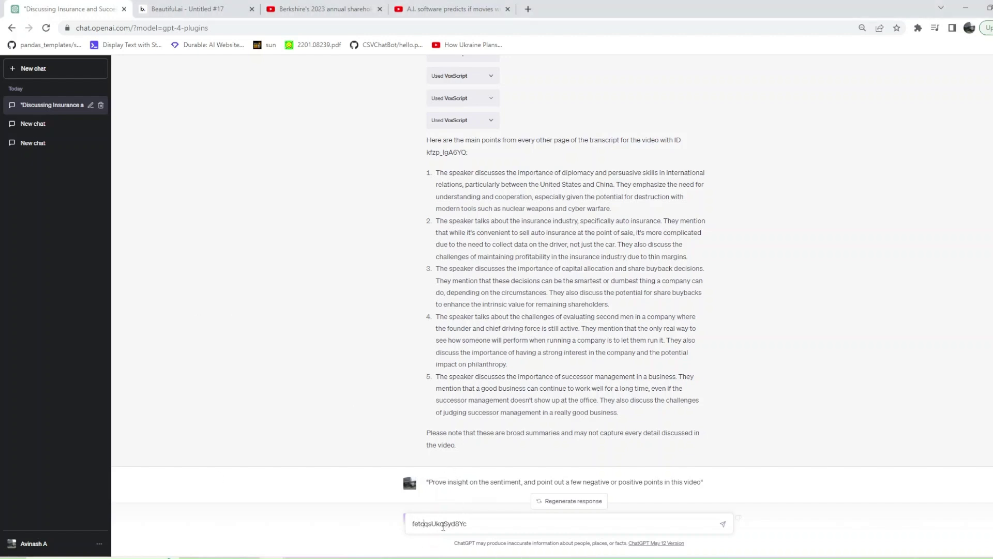
text(anscript)
right_click(451, 522)
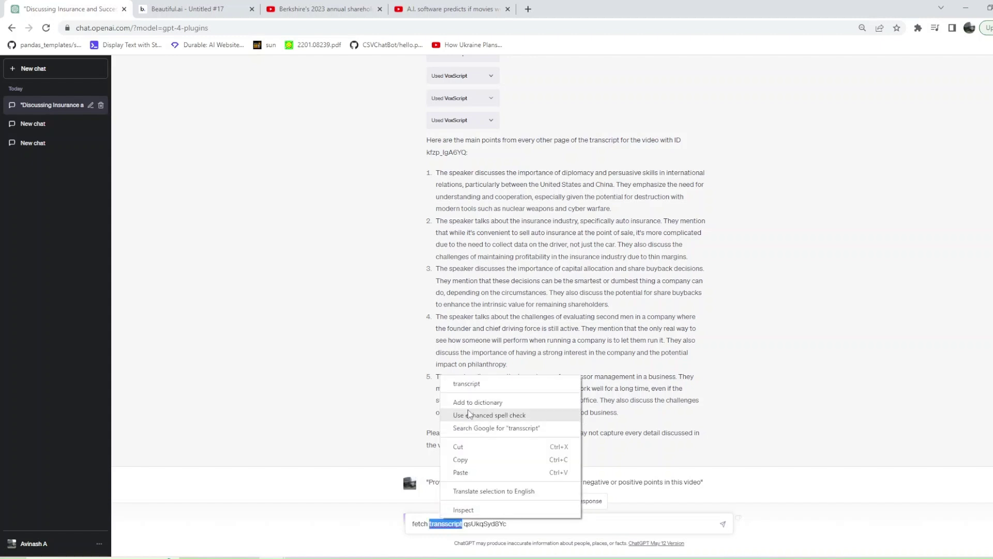
click(474, 390)
click(516, 522)
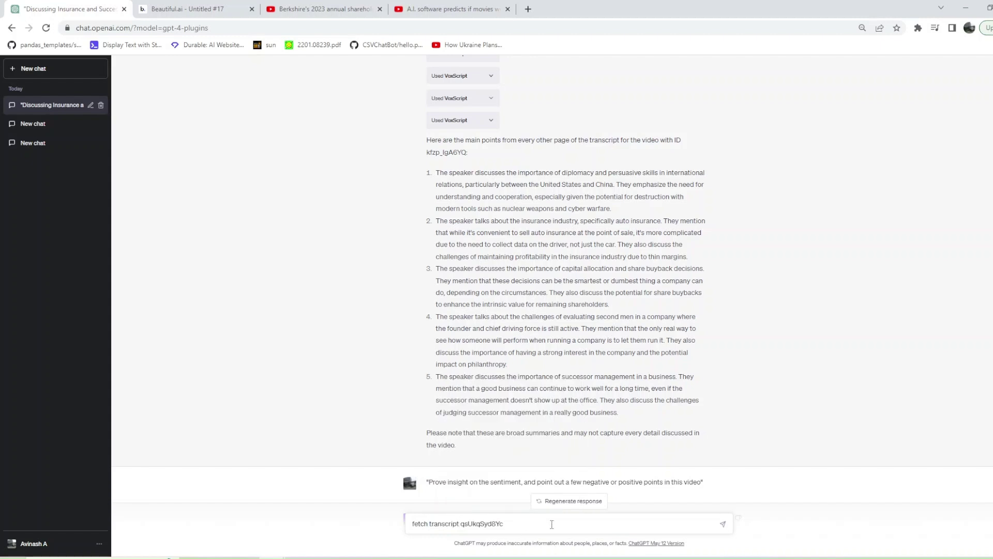
text(and summarize the video)
key(Return)
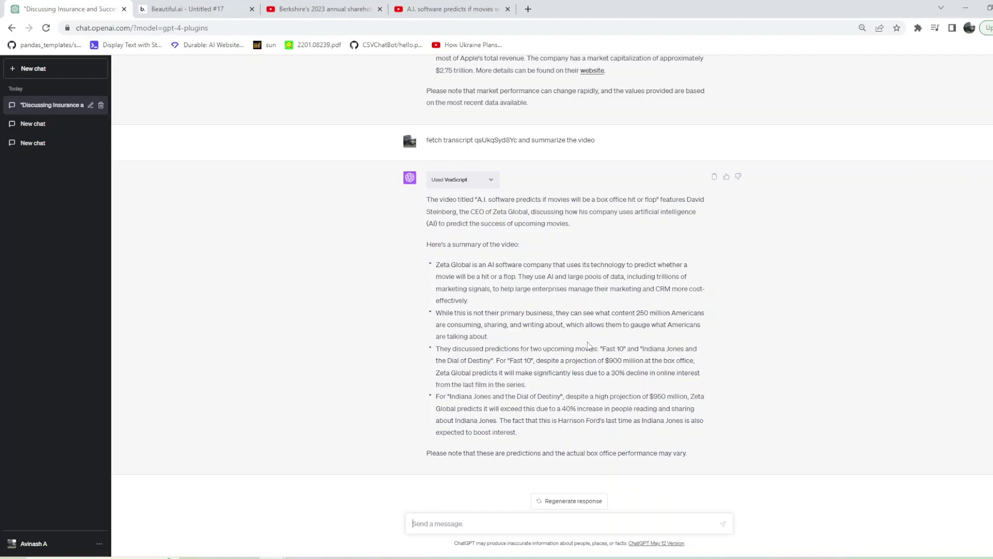
After the VoxScript bullet summary finishes, place the cursor in the message box for a follow-up
click(535, 531)
Ask whether the video covers only Hollywood or other countries' cinema box office too
text(is the video talking only about Hollywood or)
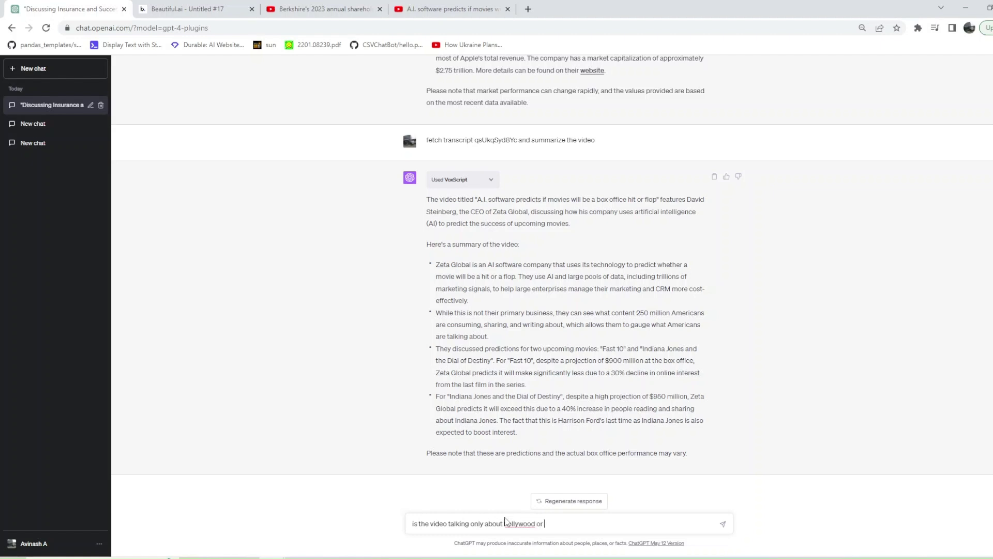
text( other country cinemas box office too)
key(Return)
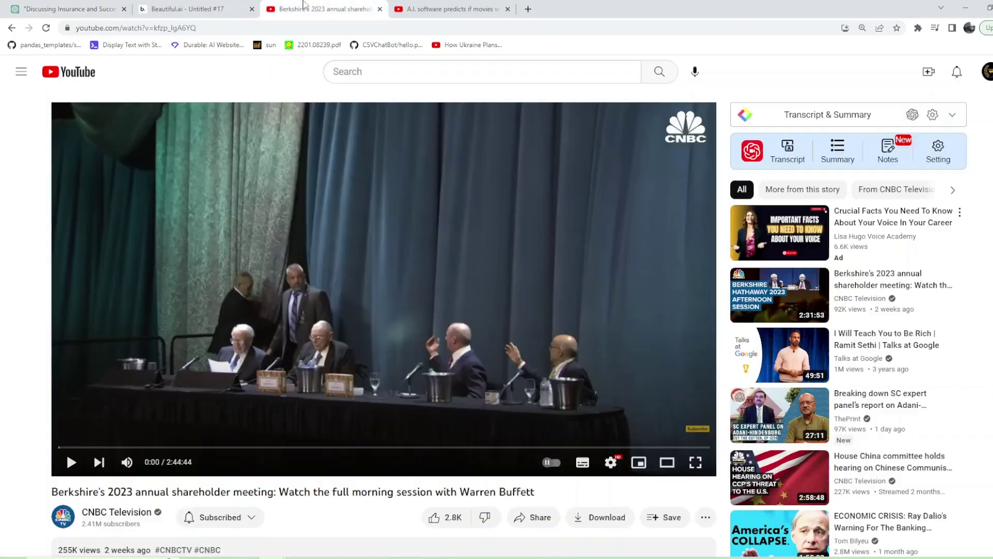
Open the Berkshire 2023 shareholder meeting video tab and select its ID kfzp_IgA6YQ
click(310, 9)
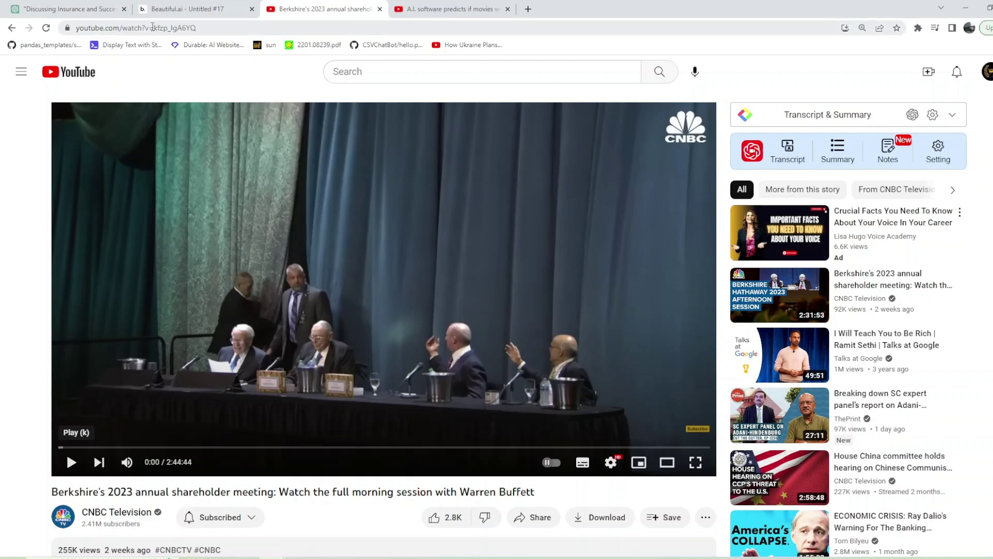
drag(153, 28, 197, 28)
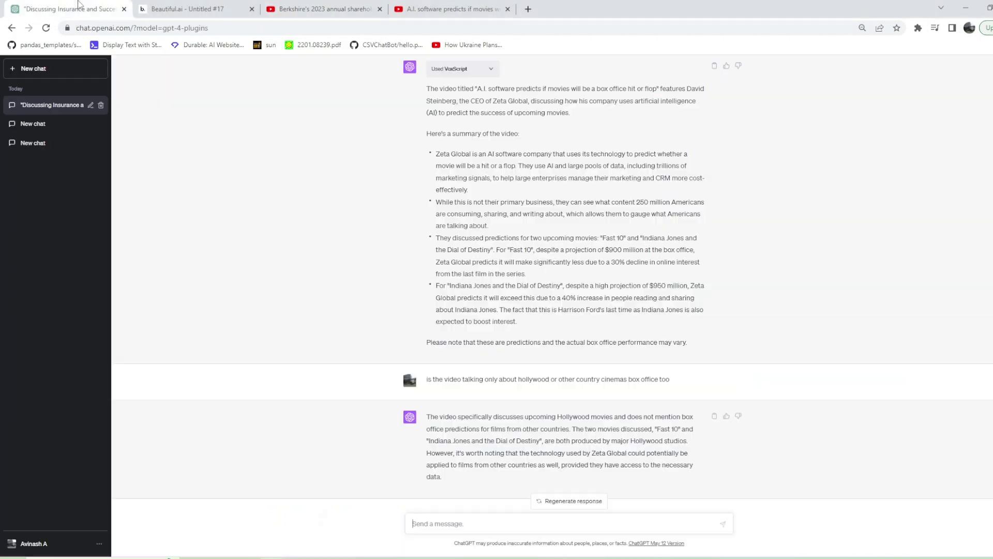
Send ChatGPT the prepared request for main points from every other transcript page of kfzp_IgA6YQ
click(72, 9)
click(436, 522)
key(ctrl+v)
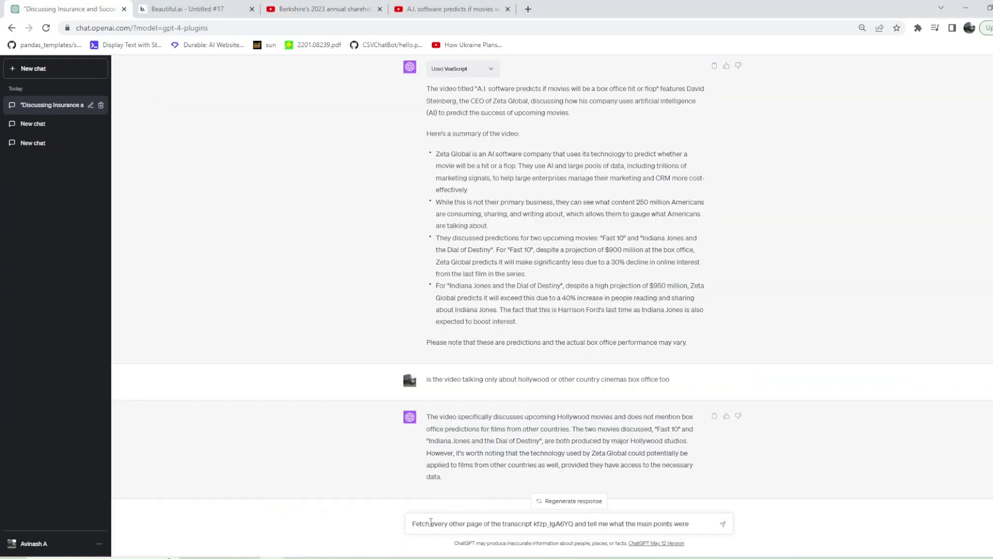
key(Return)
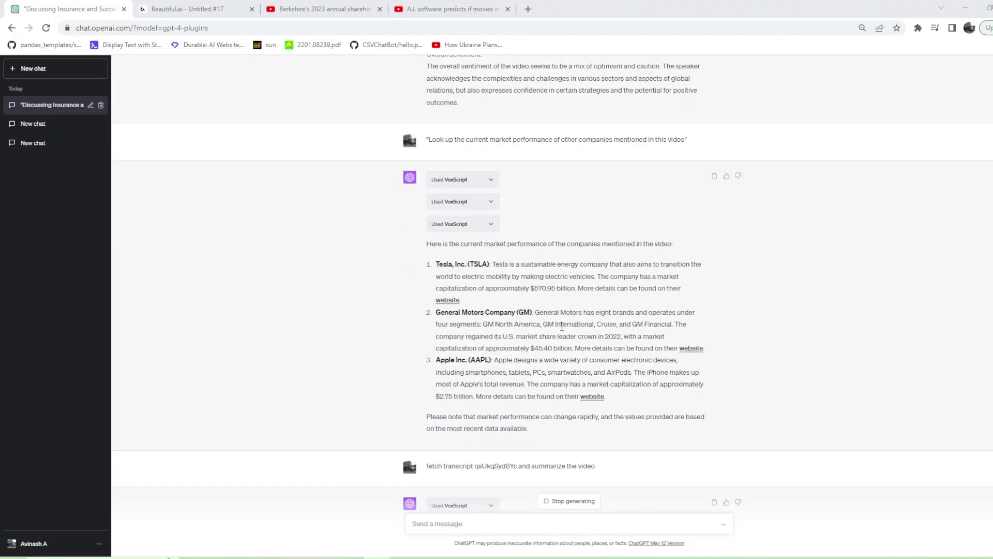
Select the five Berkshire main points, then scroll down to the positive and negative sentiment breakdown
scroll(562, 326, up, 20)
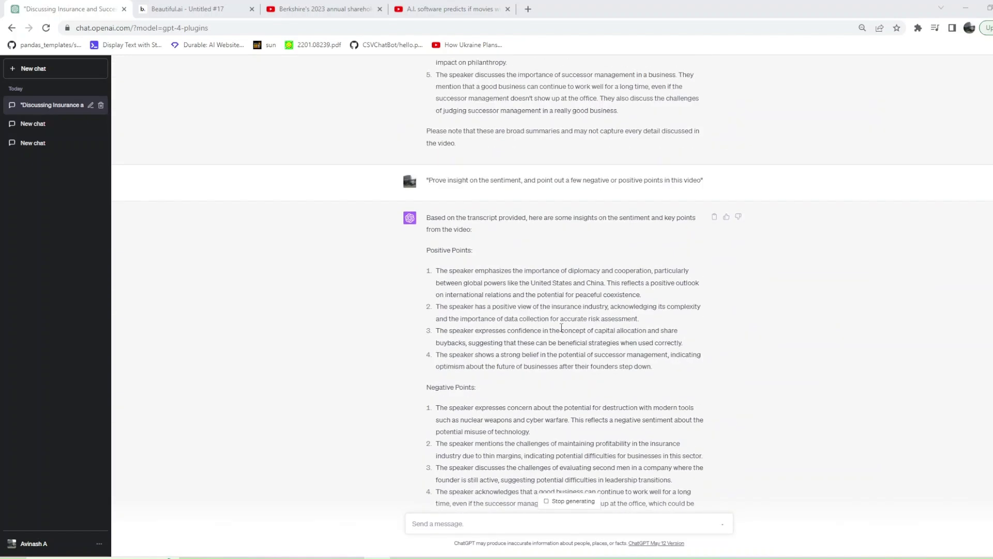
scroll(560, 329, up, 3)
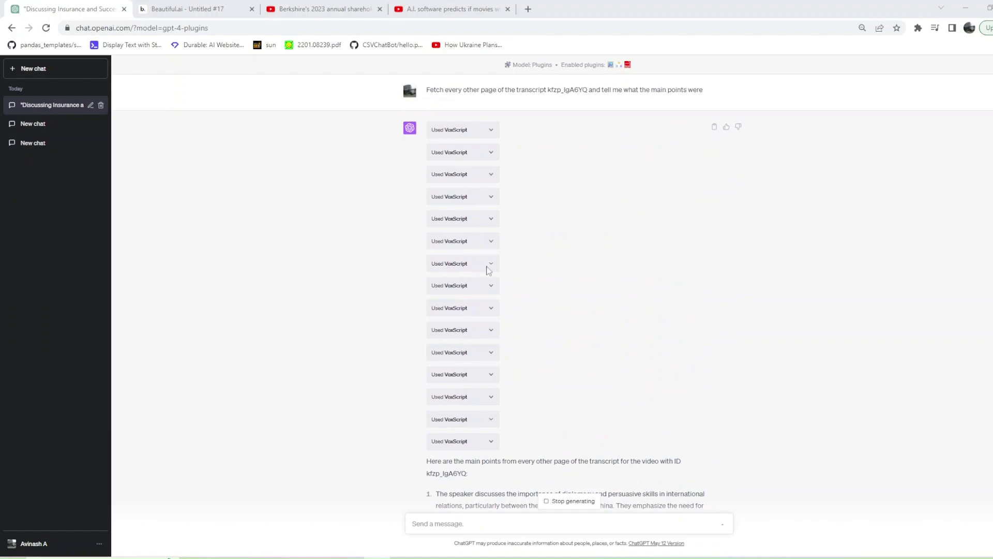
scroll(488, 268, down, 9)
scroll(499, 216, up, 2)
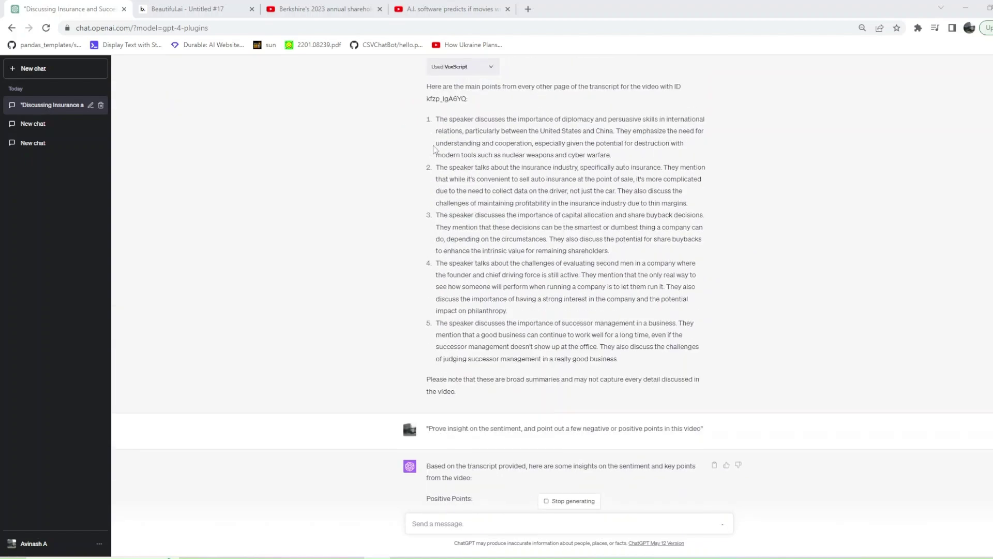
drag(428, 110, 550, 387)
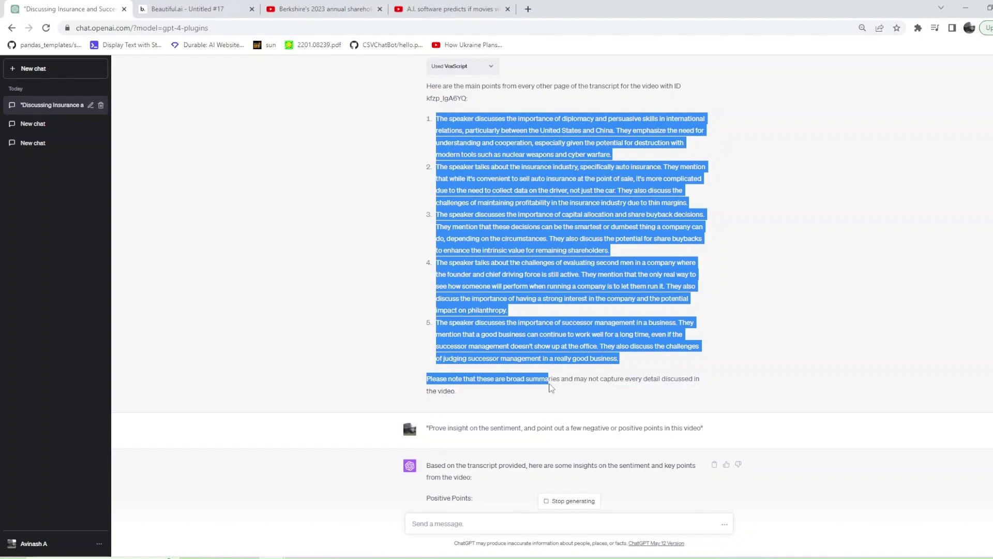
scroll(549, 385, down, 5)
scroll(549, 386, down, 1)
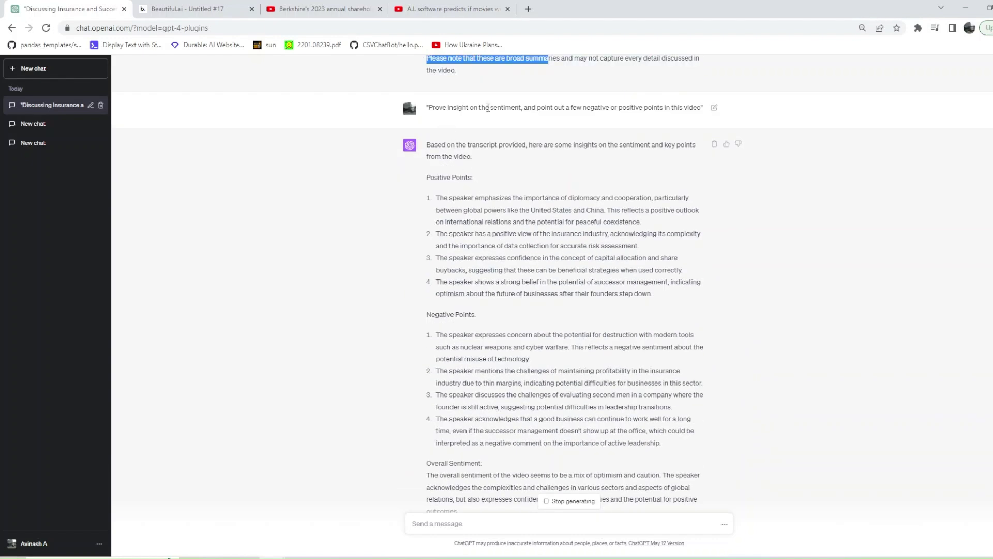